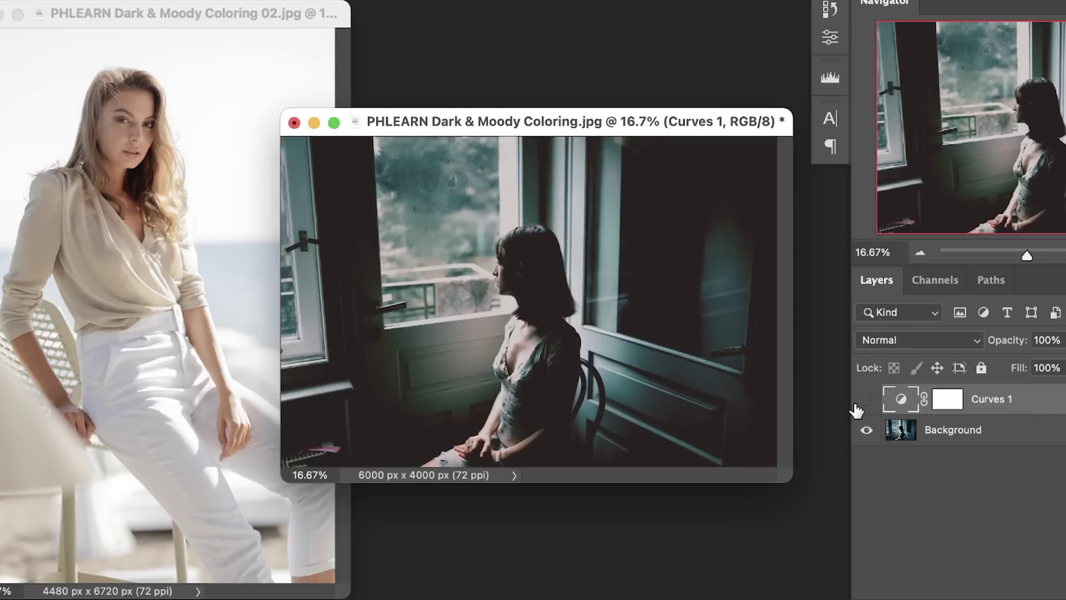
Preview the finished Curves 1 grade off and on, then move the photo aside
left_click(862, 401)
left_click(861, 399)
mouse_move(653, 120)
left_mouse_down()
mouse_move(673, 118)
mouse_move(672, 129)
left_mouse_up()
Copy Curves 1 onto the second photo and compare it with and without
left_click_drag(1031, 401, 216, 304)
left_click(867, 405)
left_click(868, 405)
left_click(869, 406)
left_click(869, 406)
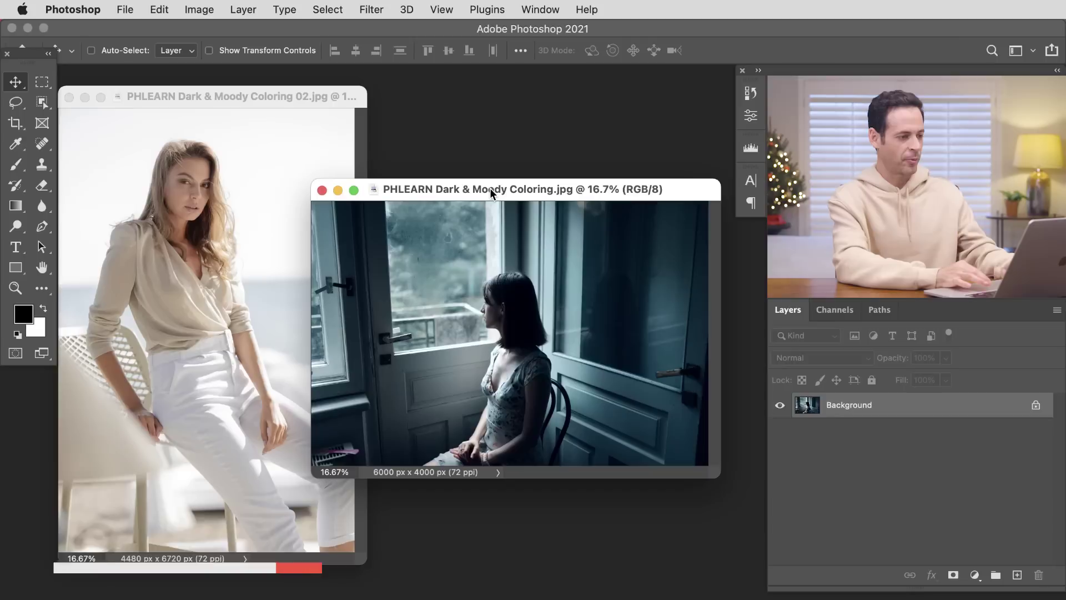
Switch to full screen, then zoom in twice and pan to frame the woman and window
key("f")
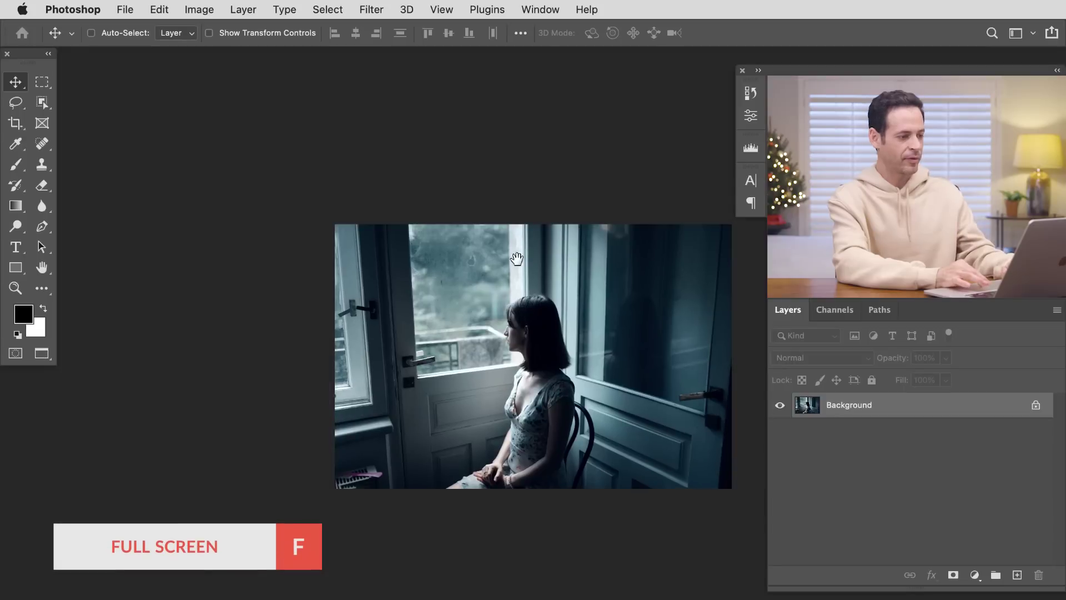
left_click(492, 328)
left_click(493, 328)
left_click_drag(492, 328, 392, 272)
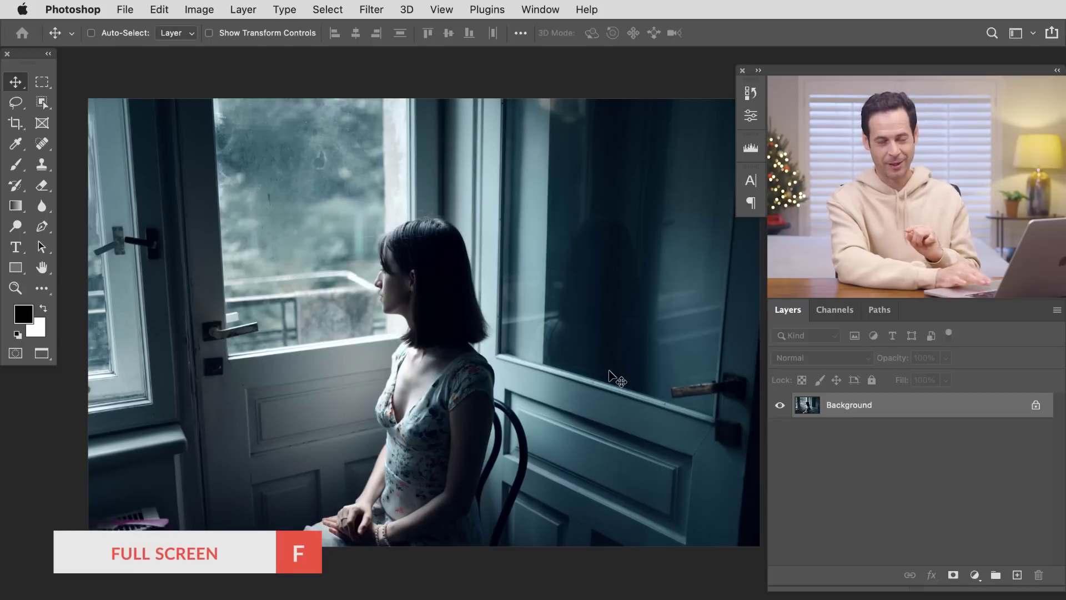
Add a Curves adjustment layer named Curves 1 from the Layer menu
left_click(243, 10)
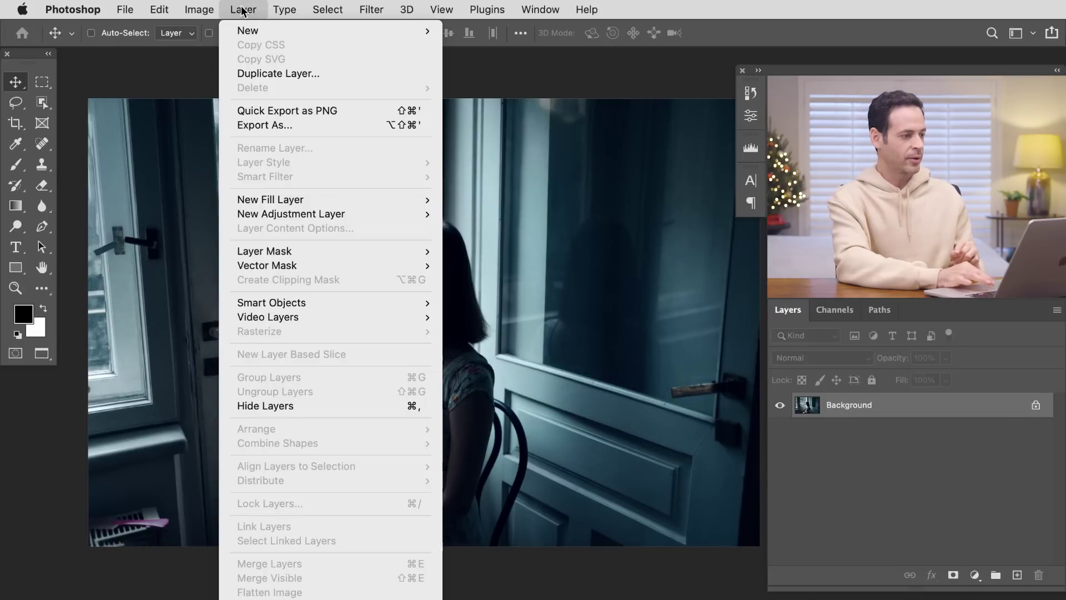
mouse_move(295, 211)
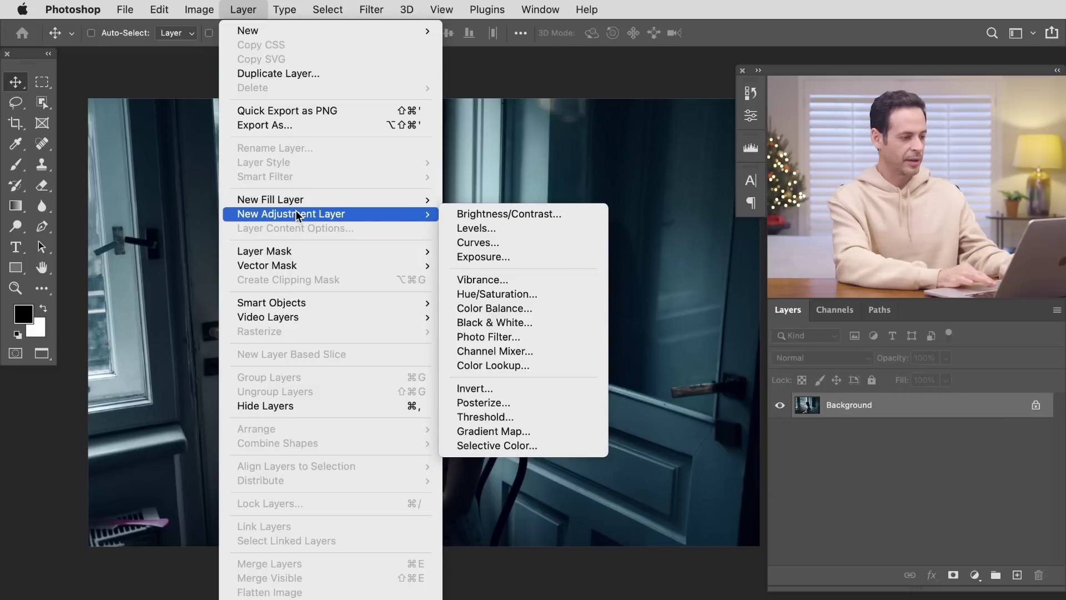
left_click(478, 242)
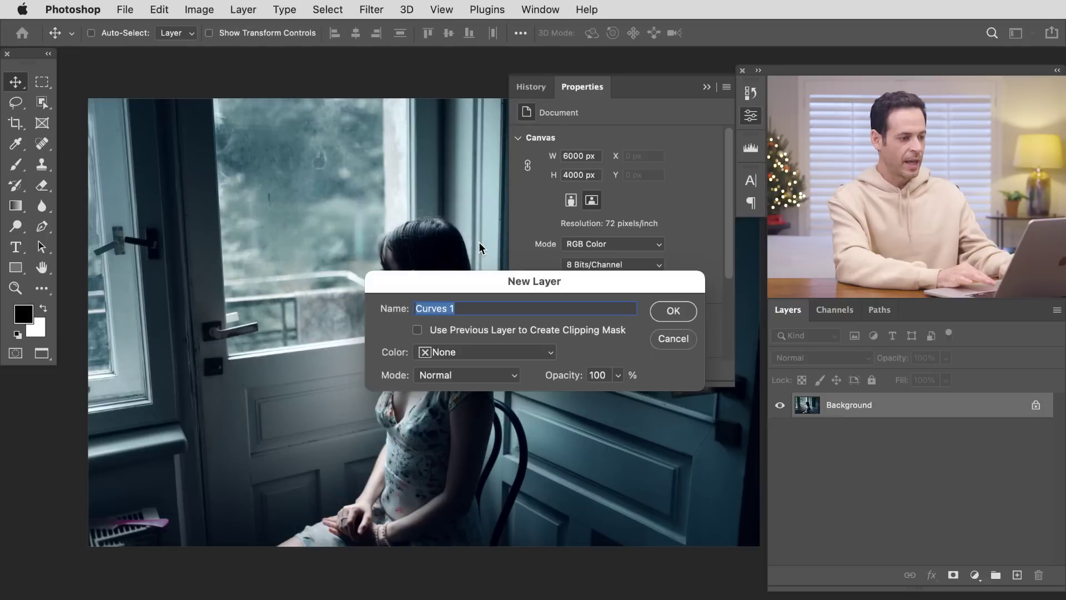
left_click(661, 313)
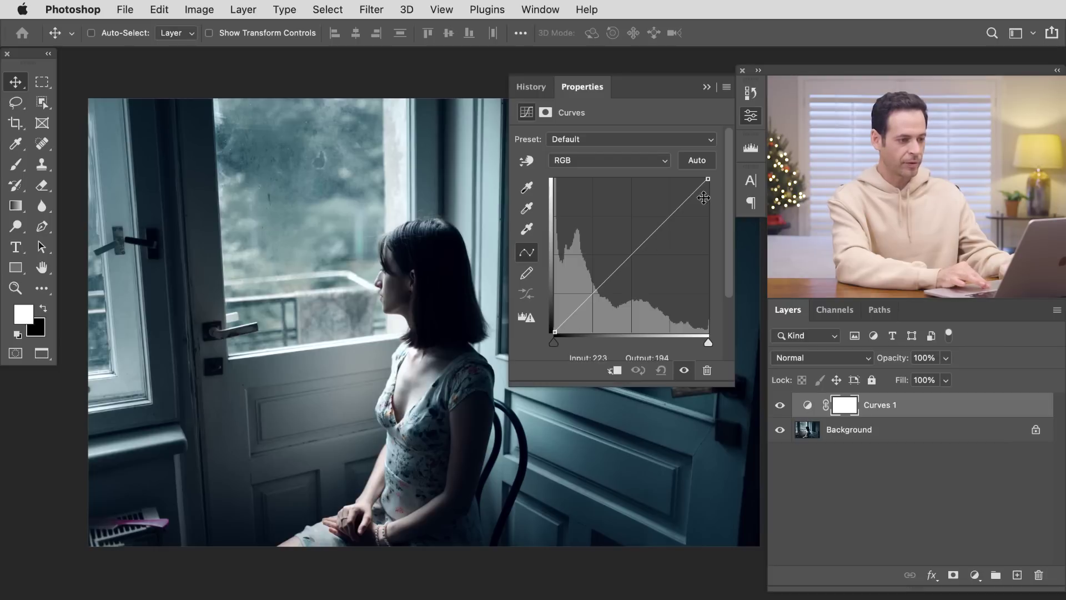
left_click(659, 162)
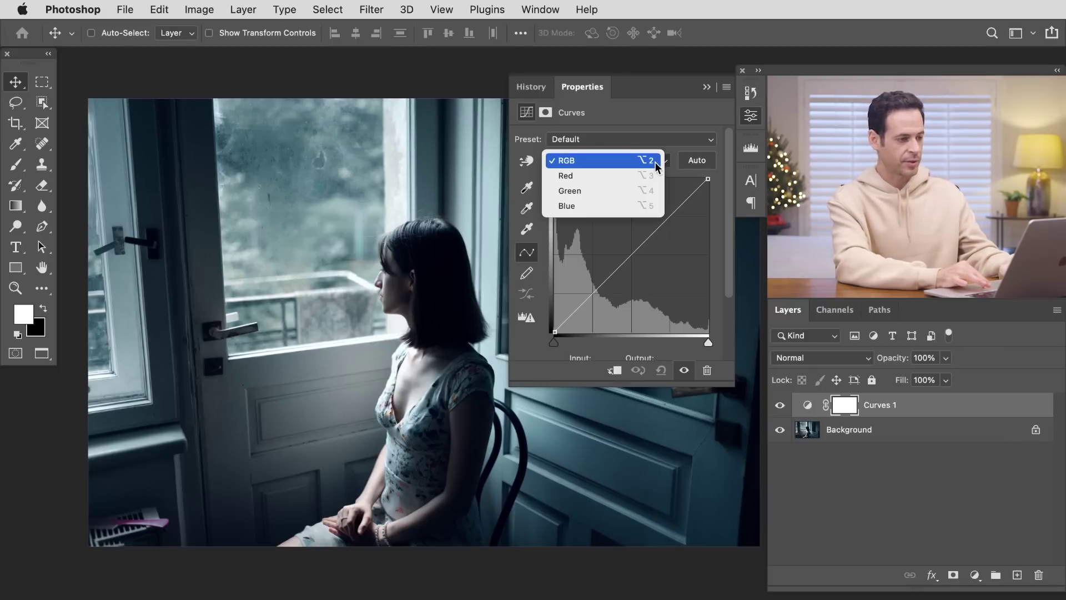
left_click(629, 174)
left_click(624, 162)
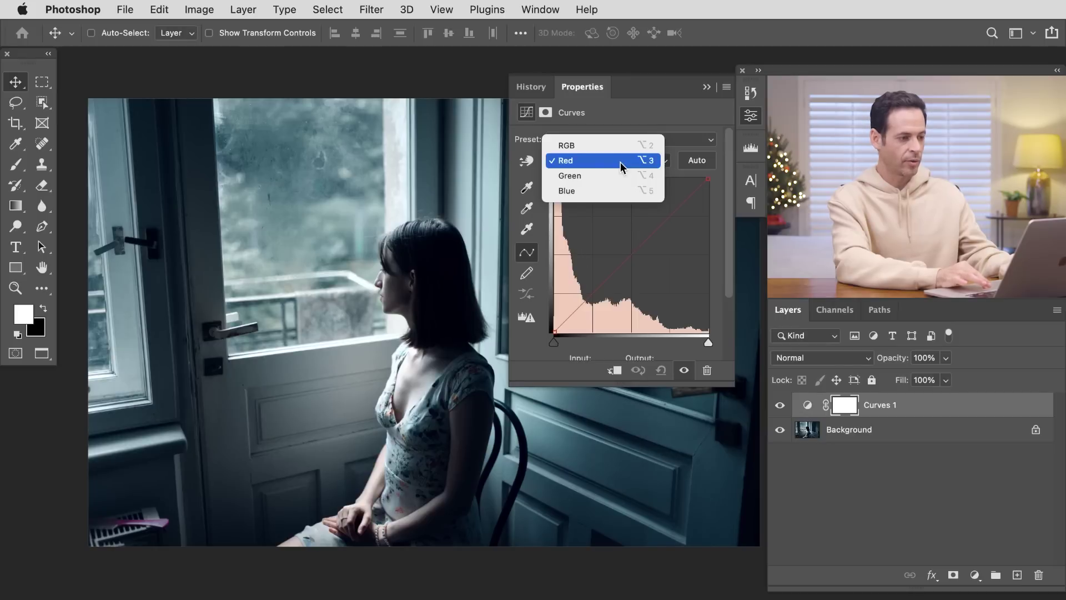
left_click(622, 175)
left_click(611, 159)
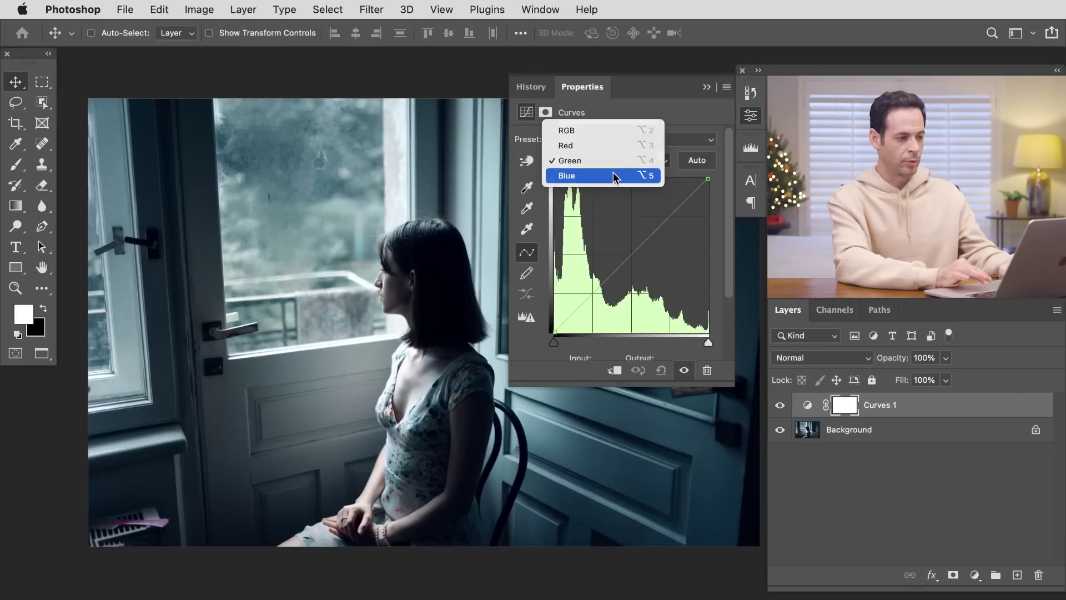
left_click(615, 175)
left_click(614, 161)
left_click(607, 115)
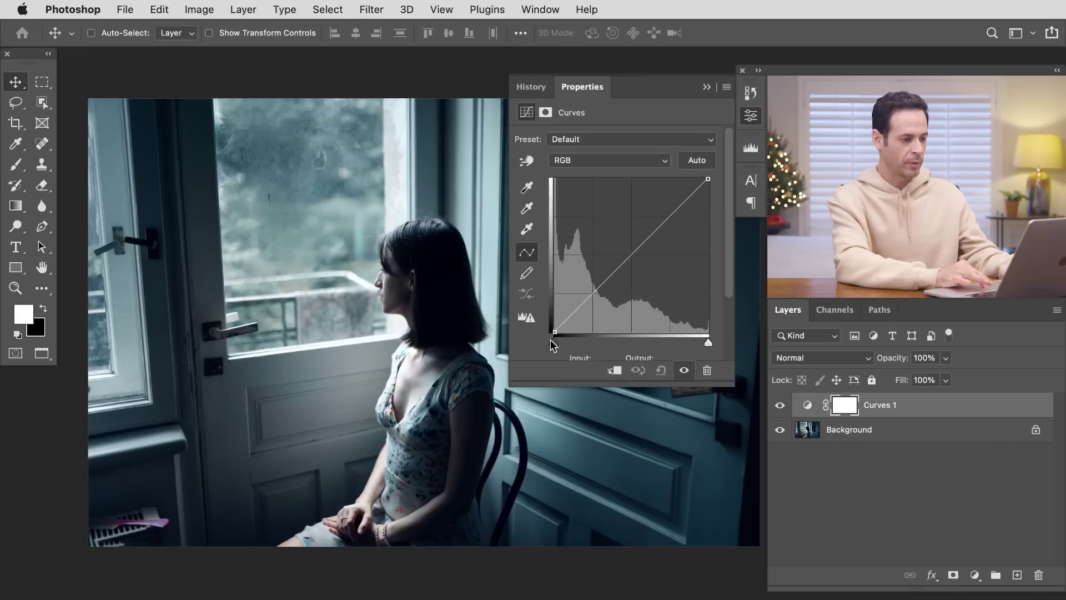
Drag the RGB black point in and up for faded shadows and pull the highlights down
left_click_drag(555, 333, 589, 334)
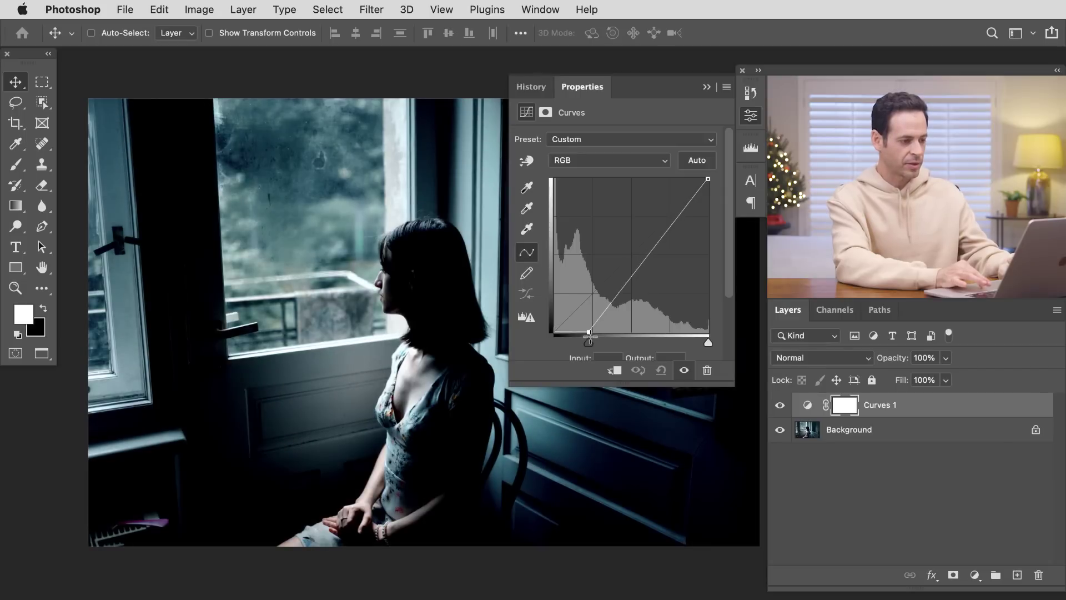
left_click_drag(590, 332, 585, 312)
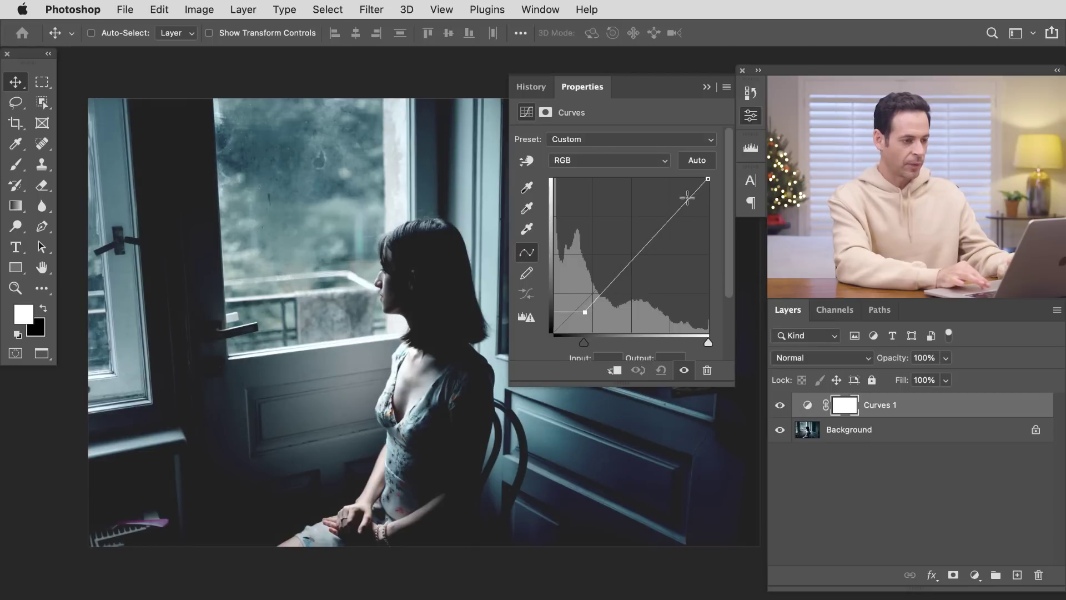
left_click_drag(708, 179, 686, 204)
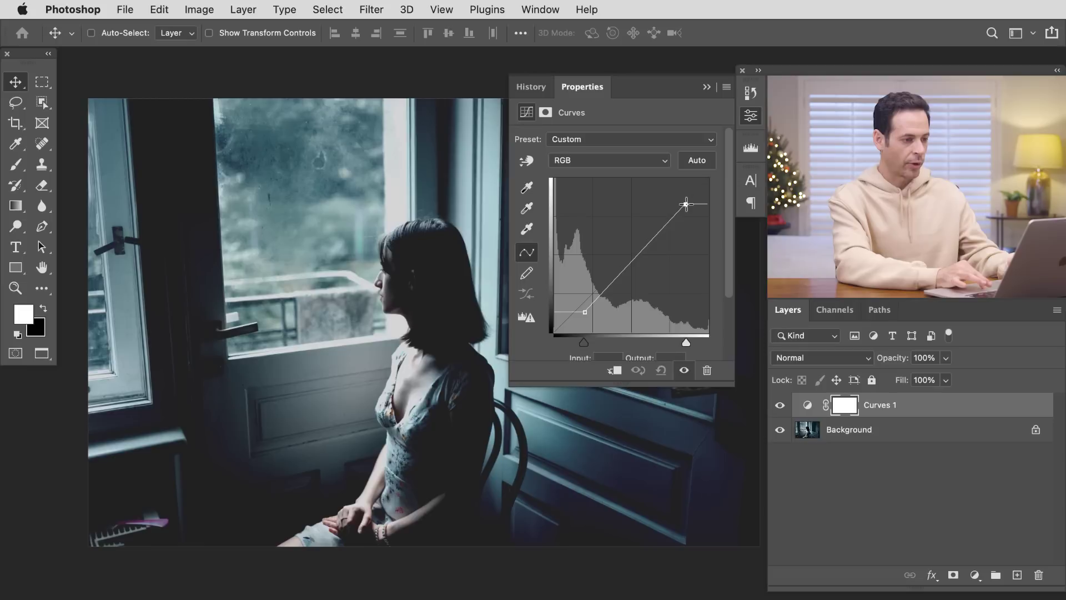
Select the Red channel and drag its black point right to cut red from the shadows
left_click(608, 162)
left_click(608, 176)
left_click_drag(552, 328, 584, 302)
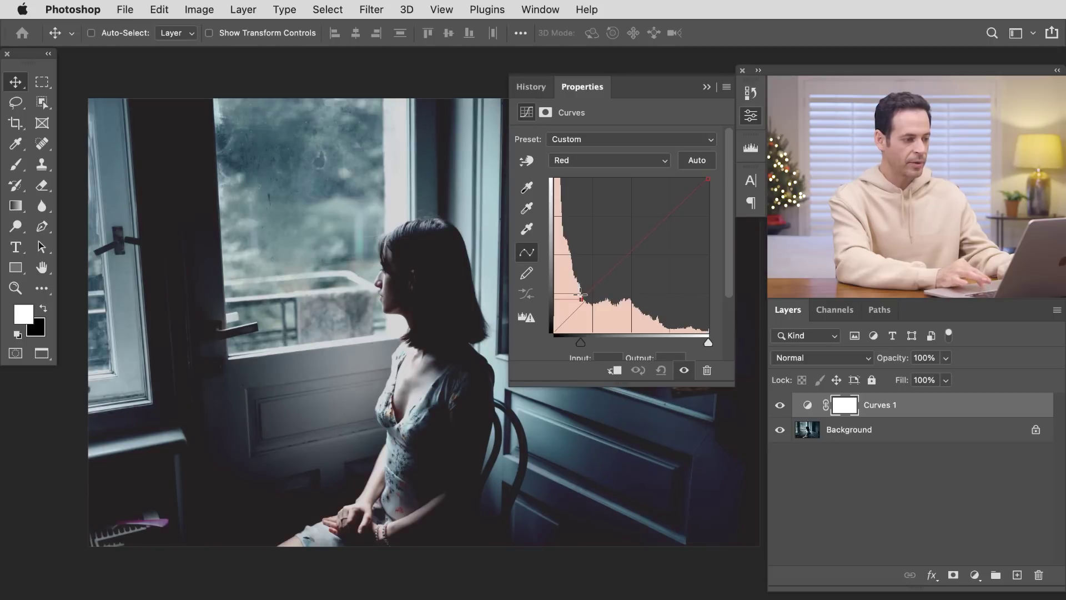
Lower the Red highlights, then lift Green's shadow point and pull down its highlights
left_click_drag(703, 184, 692, 209)
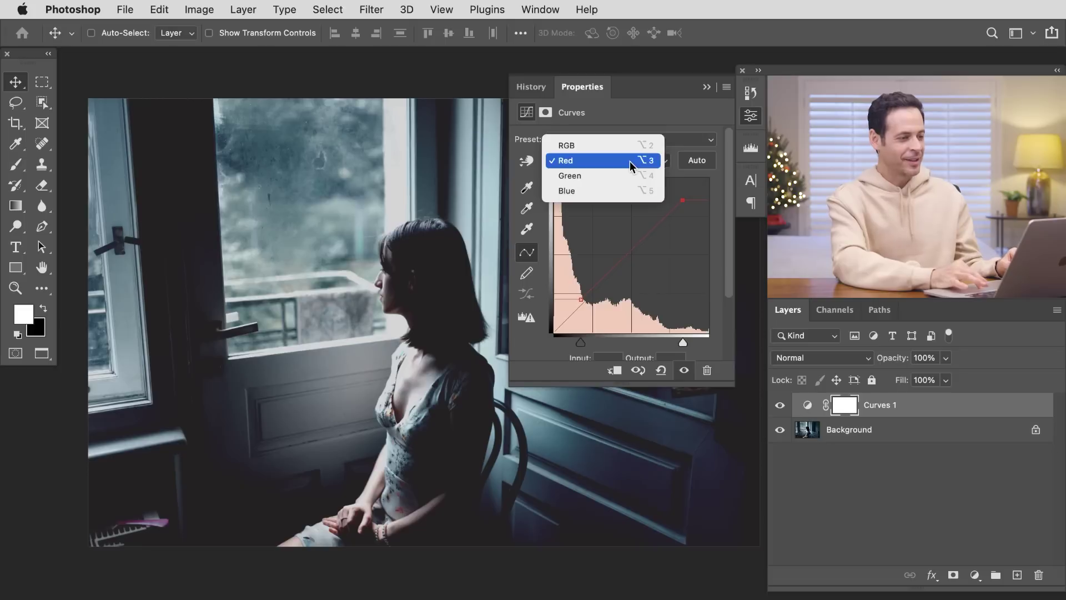
left_click(629, 176)
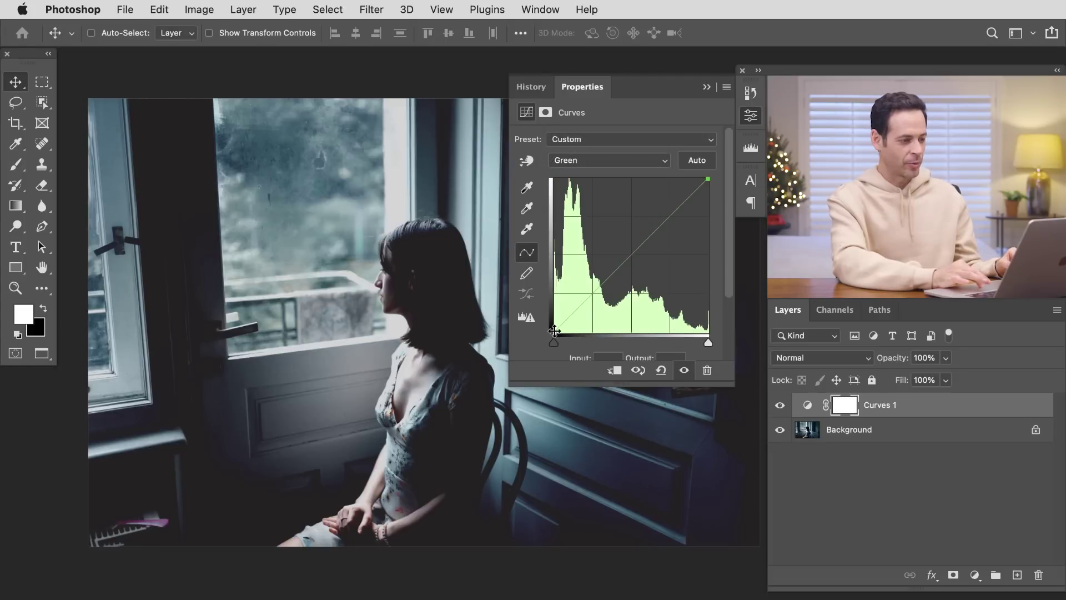
left_click_drag(572, 315, 583, 303)
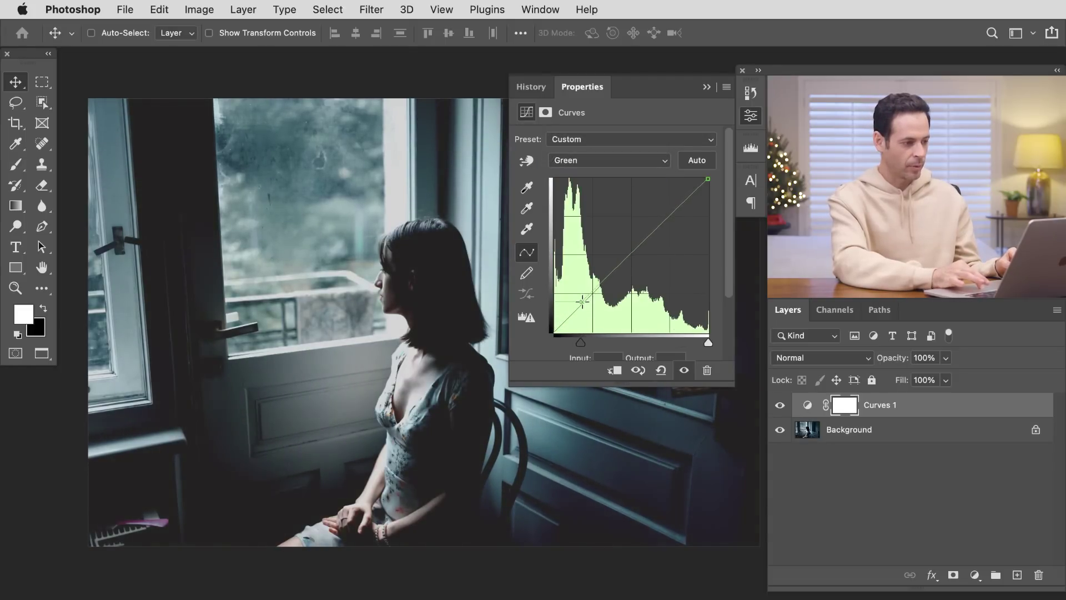
left_click_drag(581, 300, 582, 304)
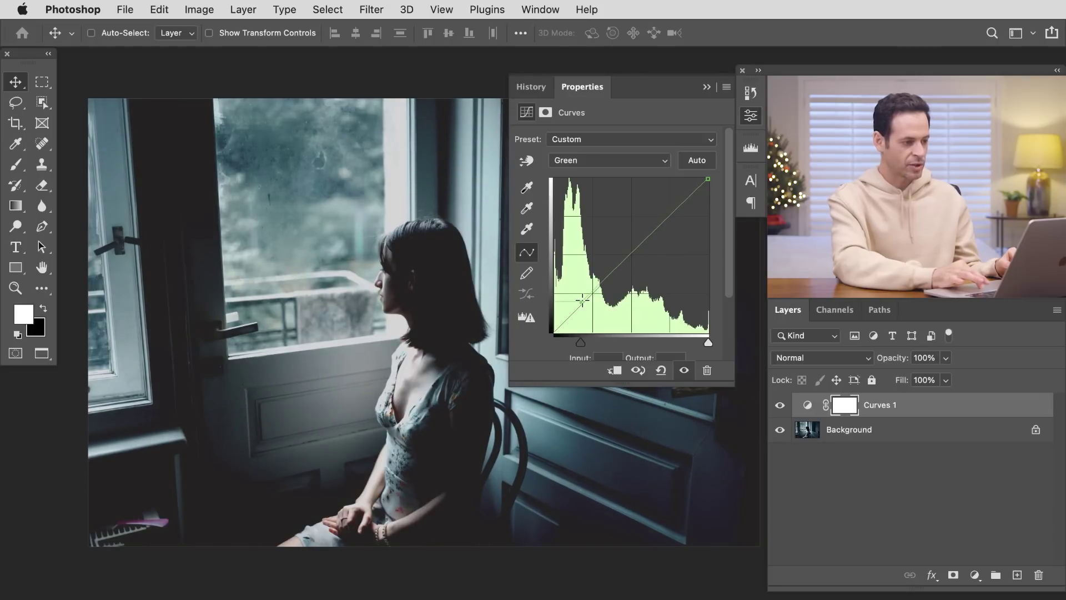
left_click_drag(704, 185, 687, 206)
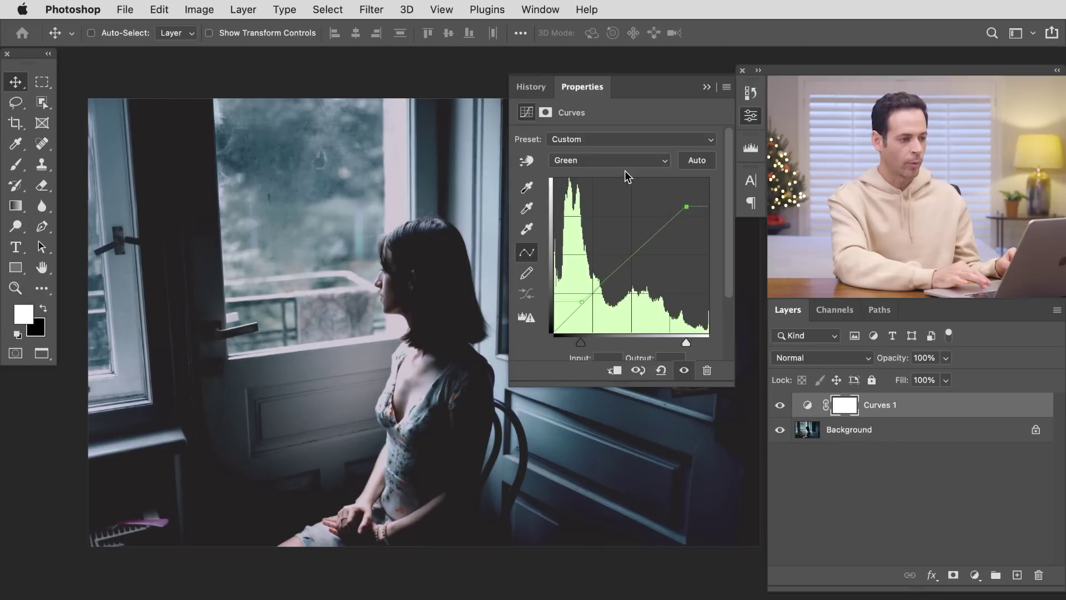
left_click(604, 161)
left_click(604, 168)
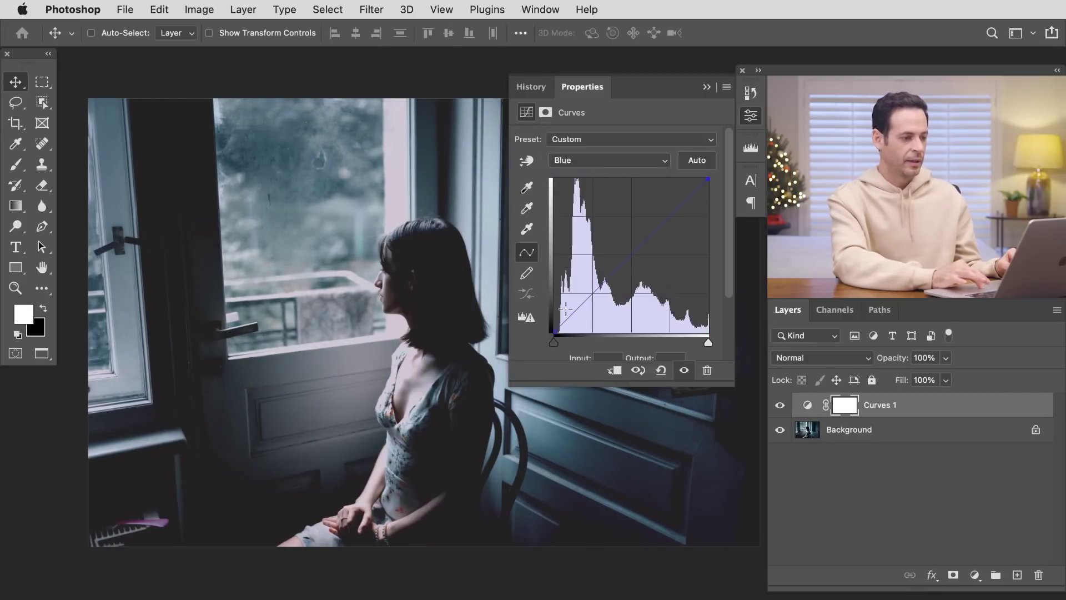
Raise the Blue shadows toward teal and pull the Blue highlights down
left_click_drag(563, 319, 589, 289)
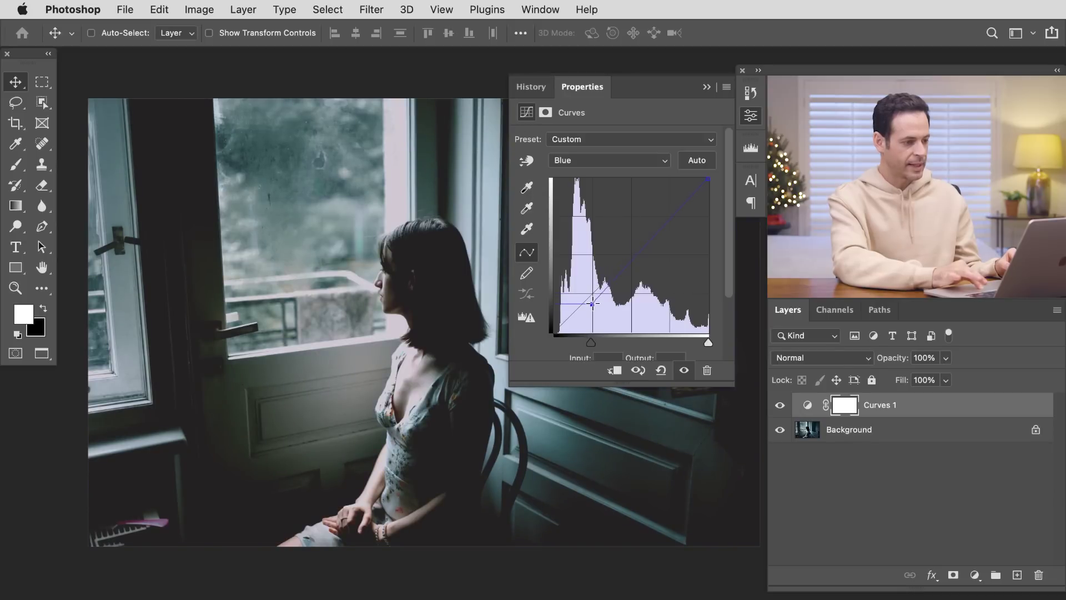
left_click_drag(706, 181, 681, 198)
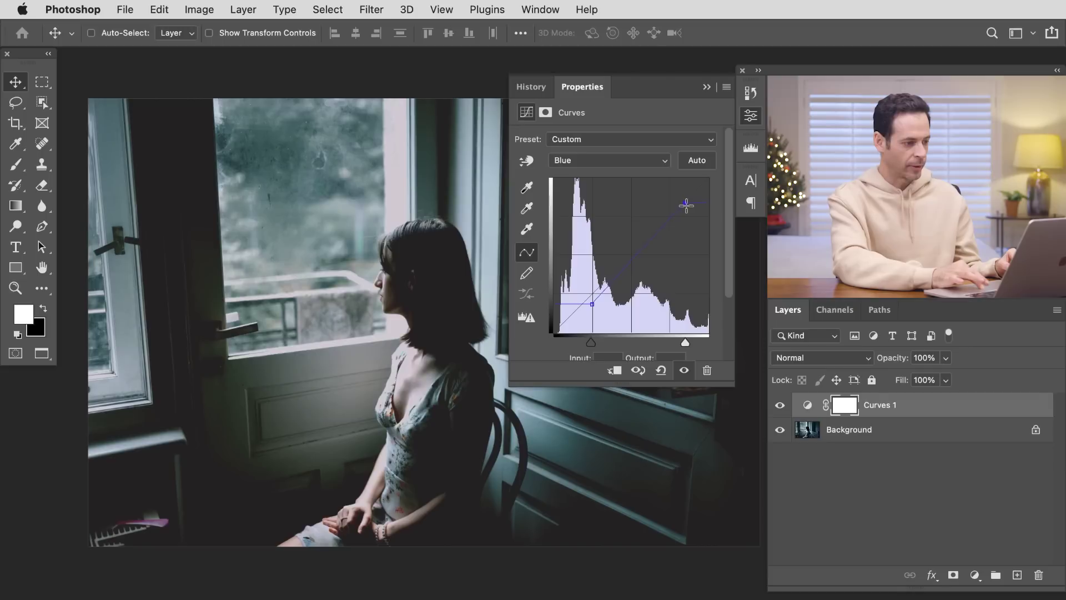
left_click_drag(679, 194, 685, 208)
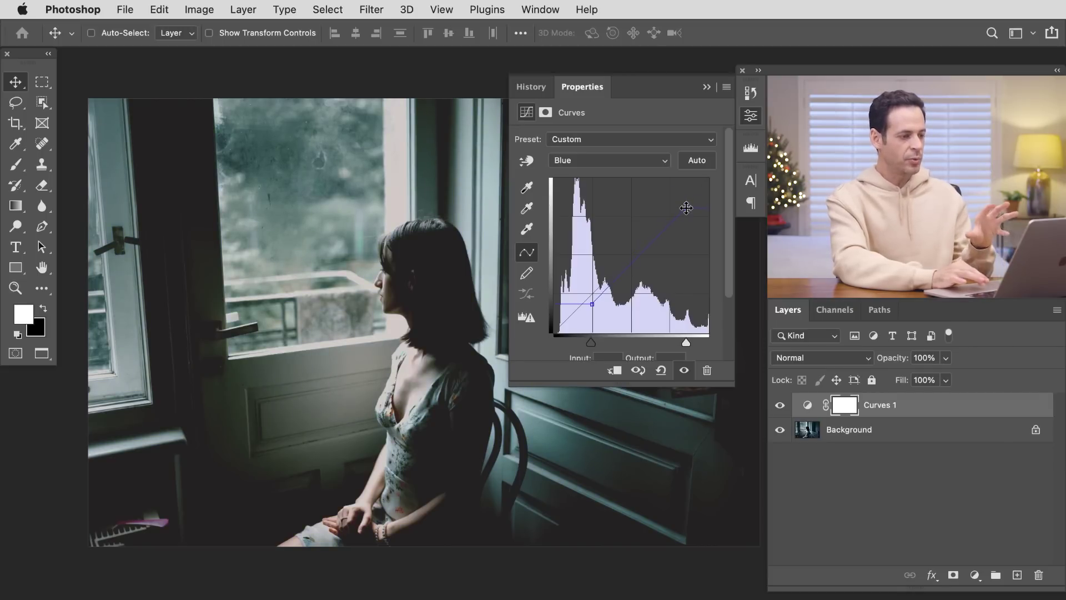
Lift the Green black point slightly, then select Red and close the Curves properties
left_click(600, 158)
left_click(599, 142)
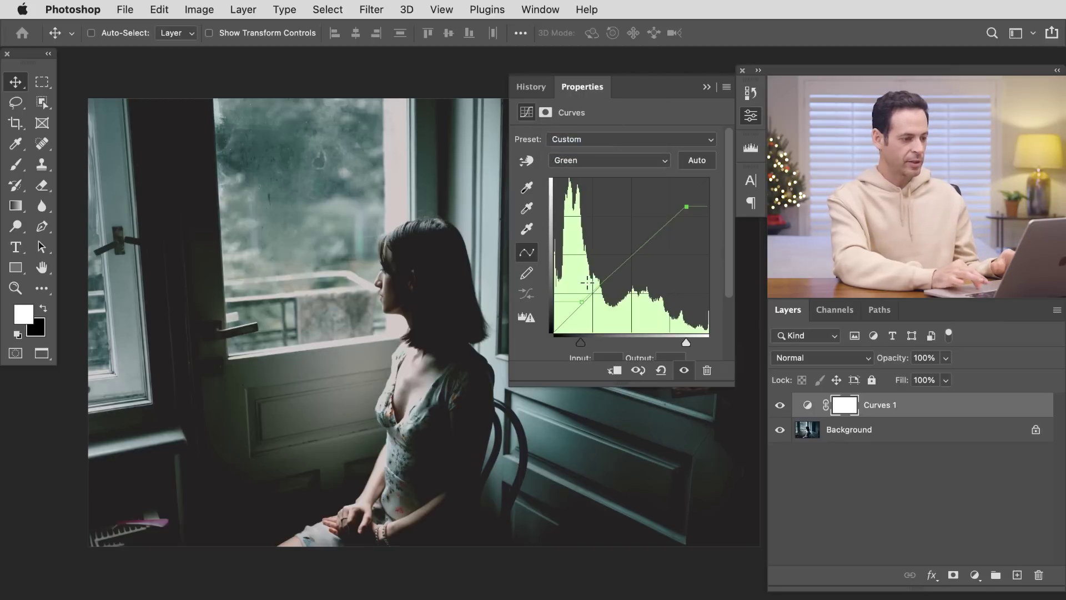
left_click_drag(580, 302, 587, 299)
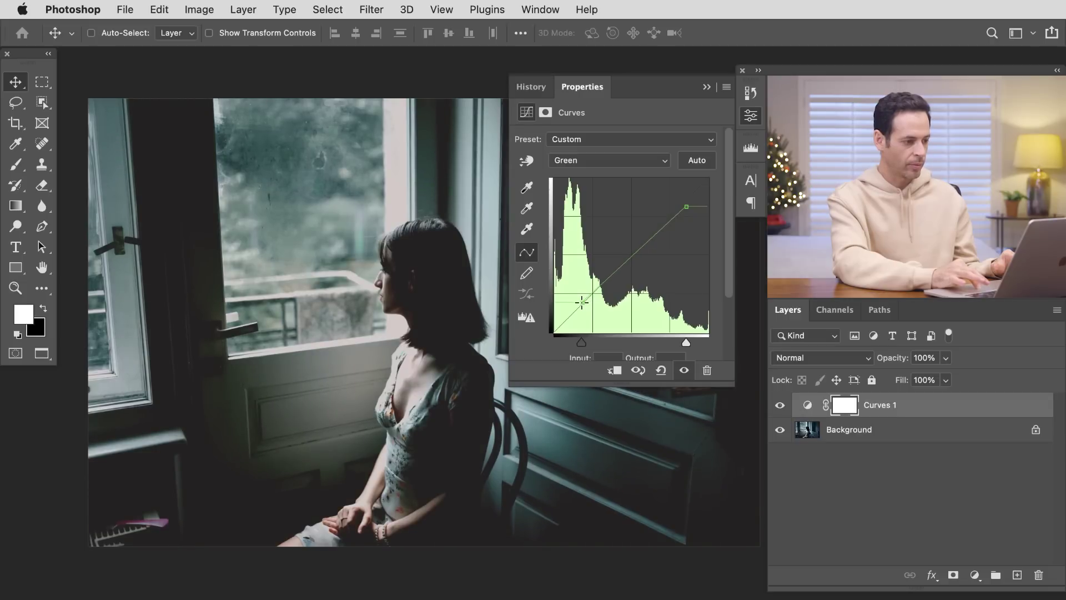
left_click(568, 161)
left_click(571, 146)
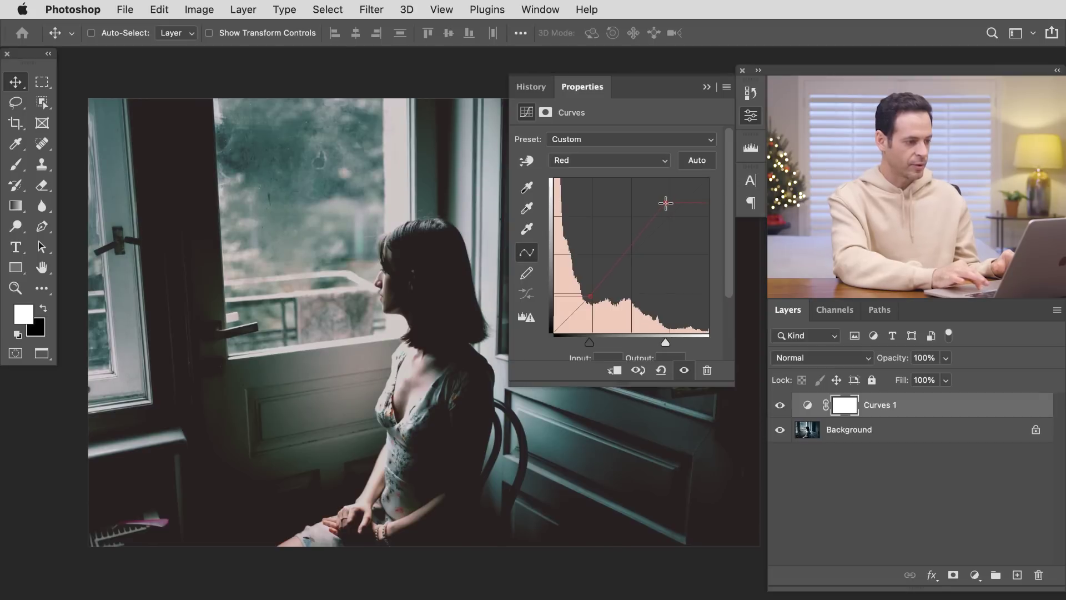
left_click(748, 119)
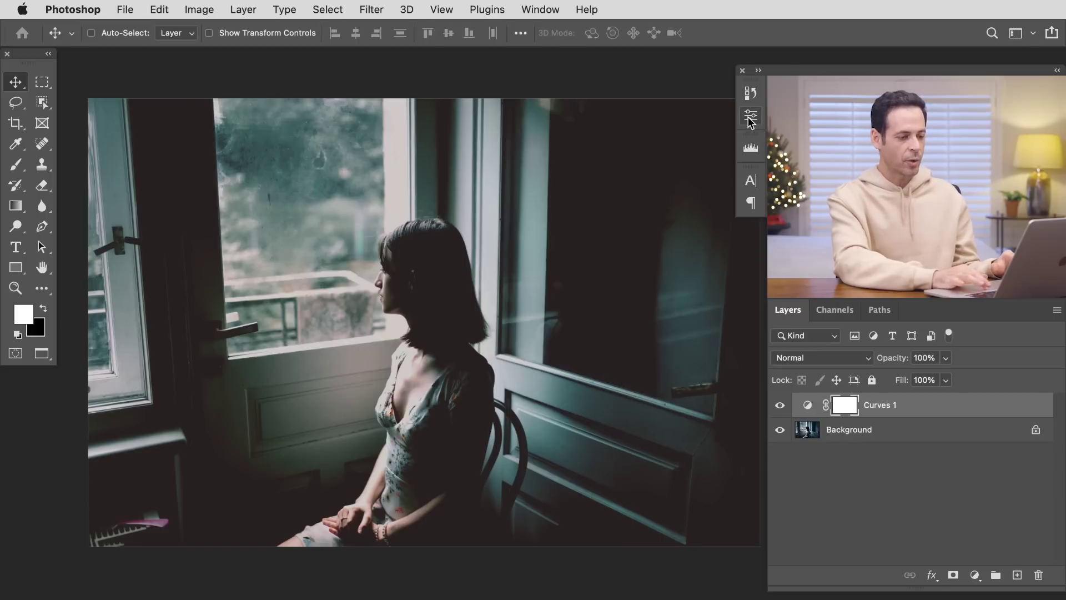
Toggle Curves 1 visibility repeatedly to compare, leaving it on, and reopen its properties
left_click(781, 405)
left_click(780, 405)
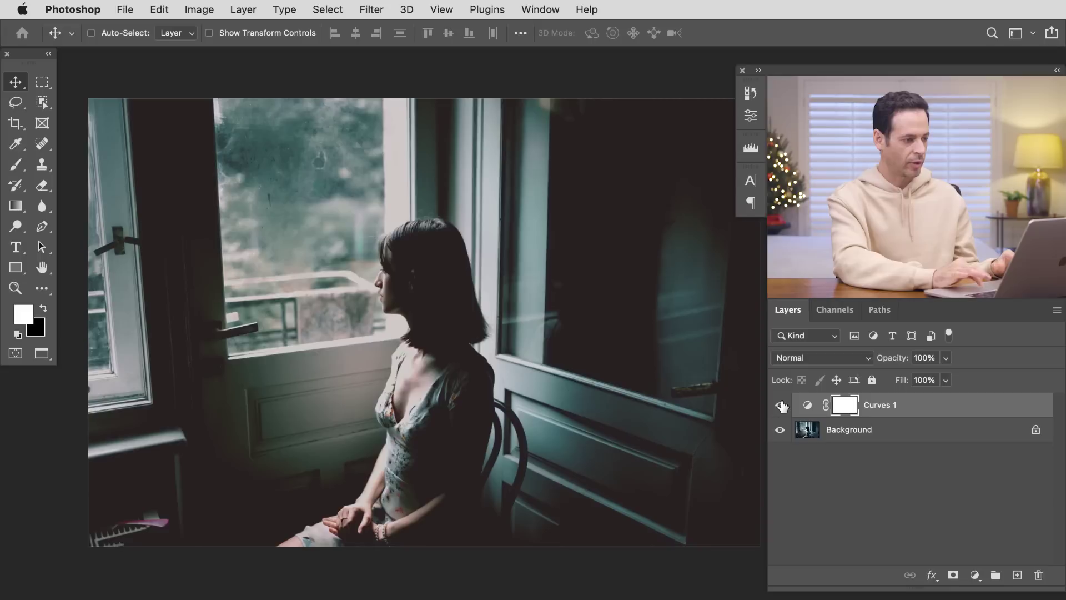
left_click(781, 405)
left_click(780, 405)
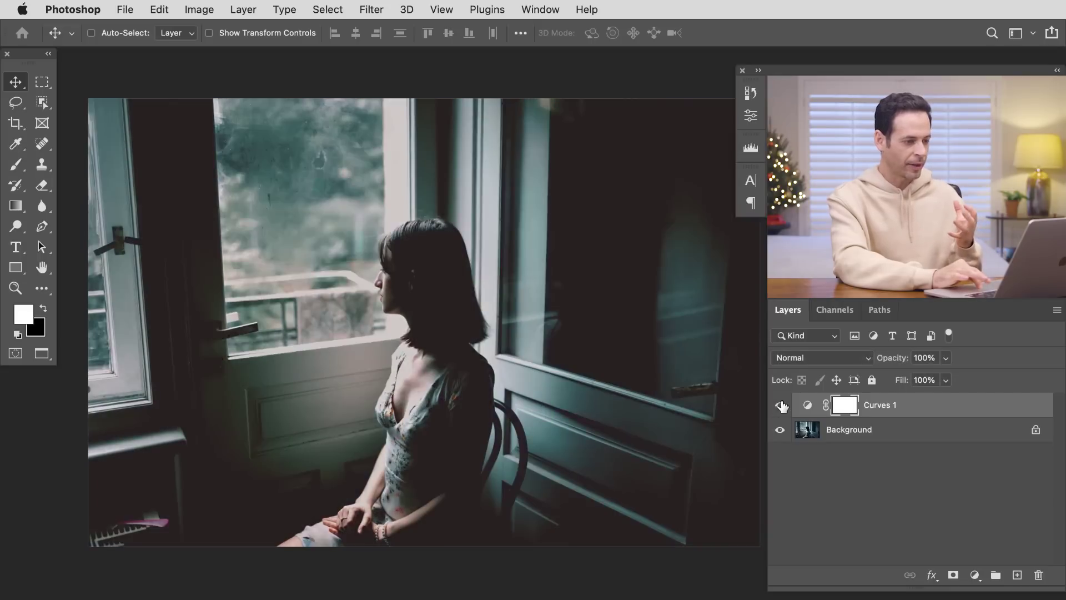
left_click(781, 405)
left_click(781, 405)
left_click(780, 406)
left_click(780, 405)
left_click(781, 405)
left_click(780, 405)
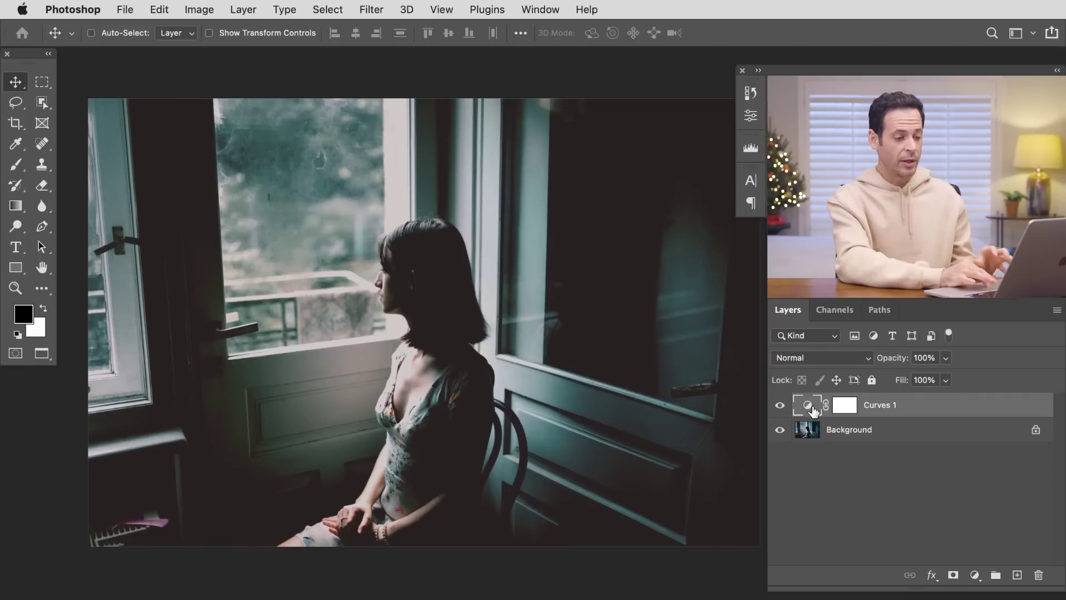
double_click(806, 406)
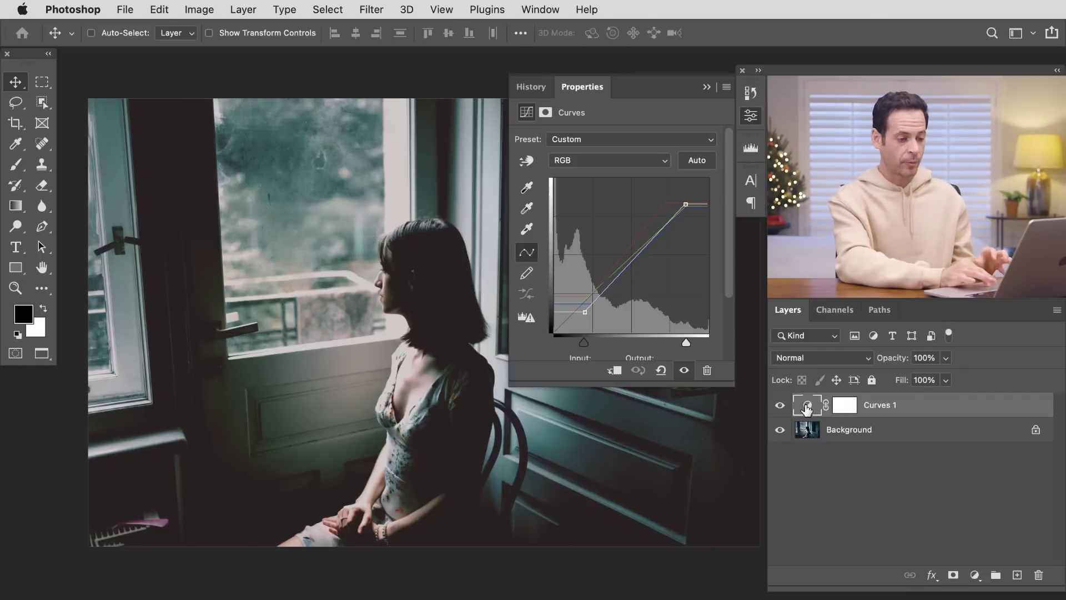
Select the Green channel, drag its top-right highlight point, and close the properties
left_click(601, 163)
left_click(605, 188)
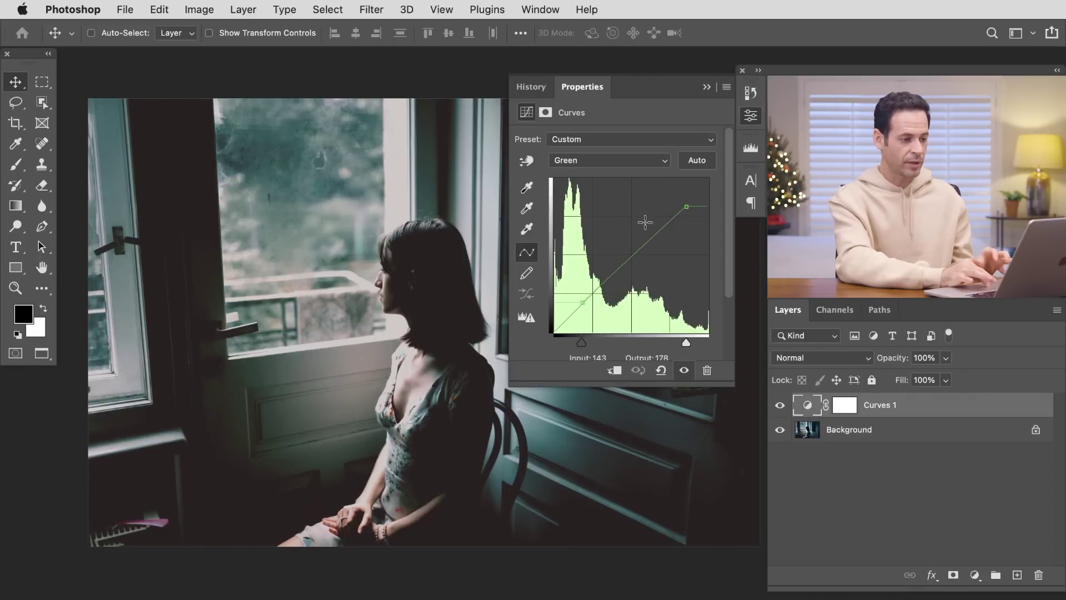
mouse_move(686, 204)
left_mouse_down()
mouse_move(681, 191)
mouse_move(695, 211)
left_mouse_up()
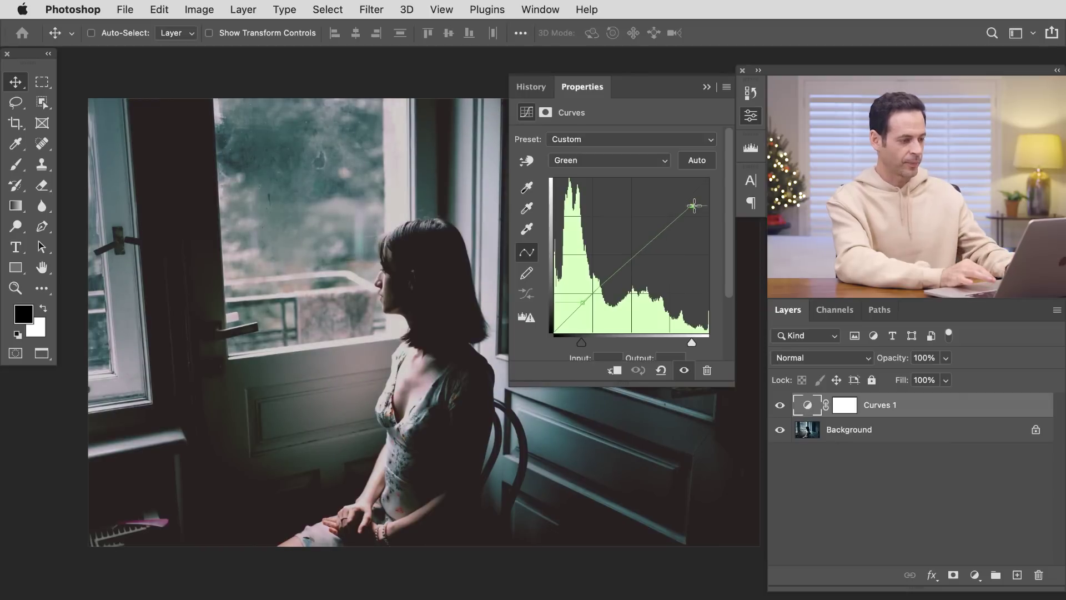
left_click(724, 135)
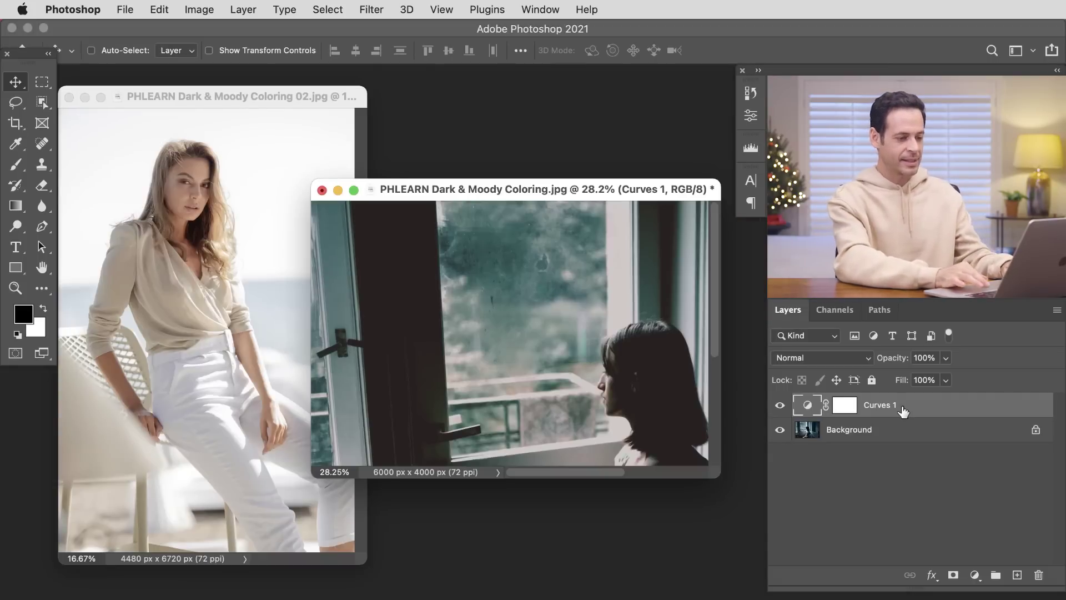
Zoom out, preview Curves 1, and drag the layer onto PHLEARN Dark & Moody Coloring 02.jpg
key("super+minus")
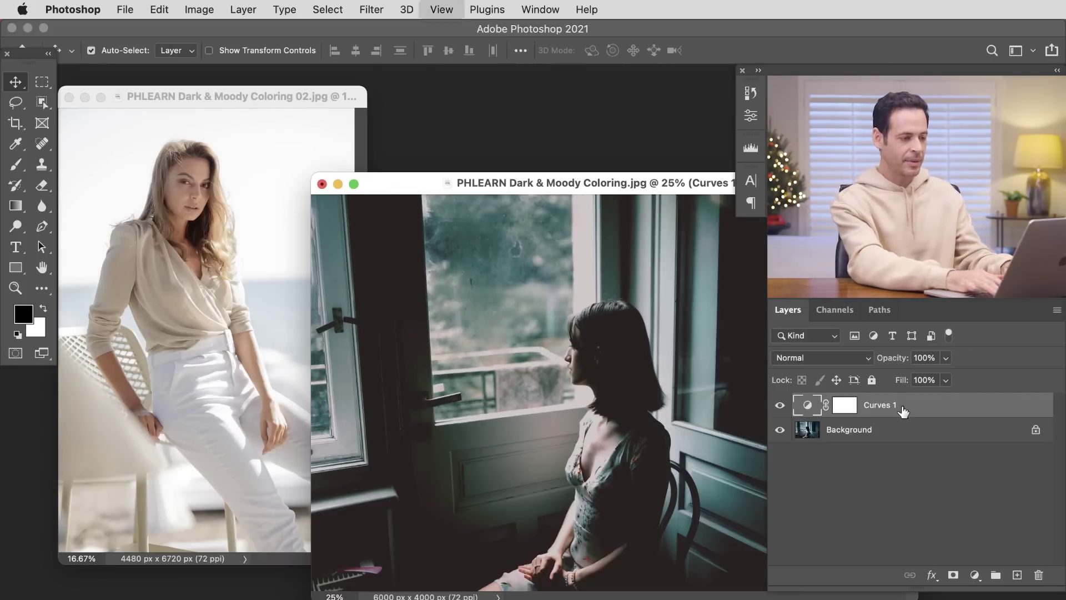
key("super+minus")
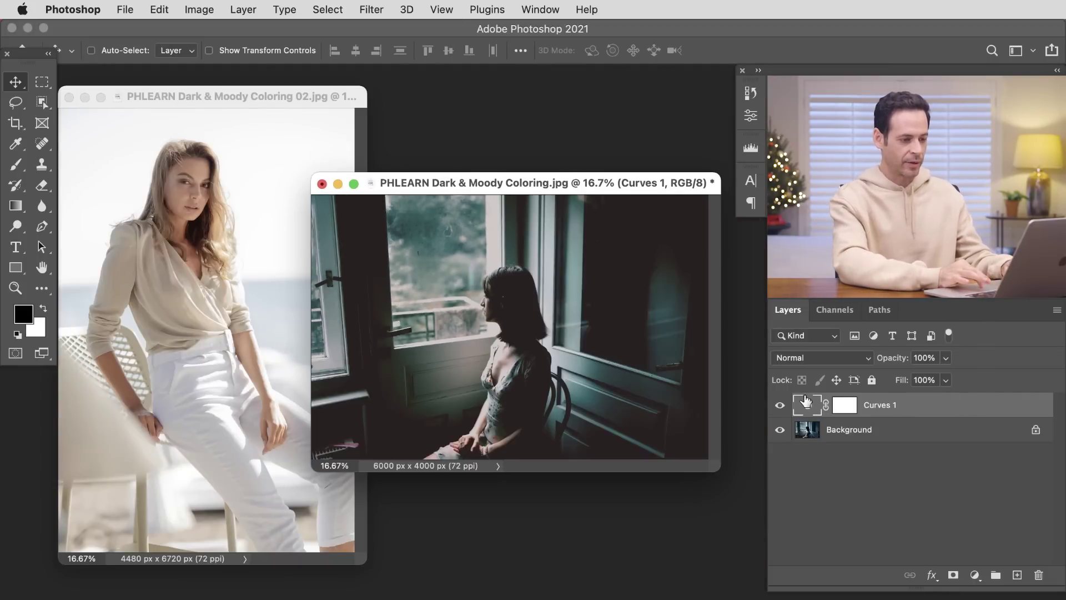
left_click(780, 405)
left_click(779, 407)
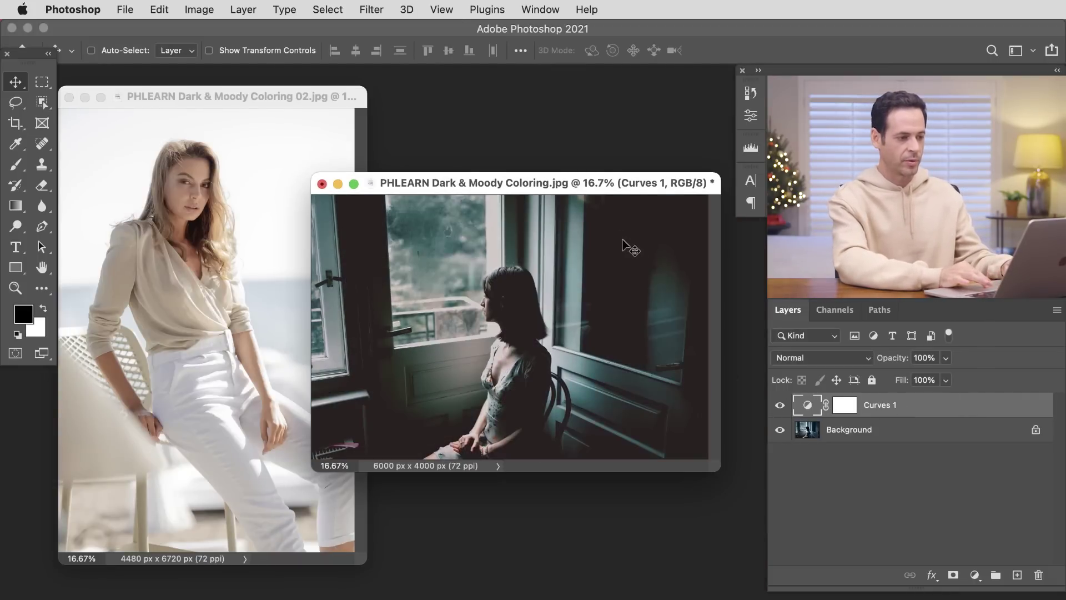
left_click_drag(608, 177, 624, 190)
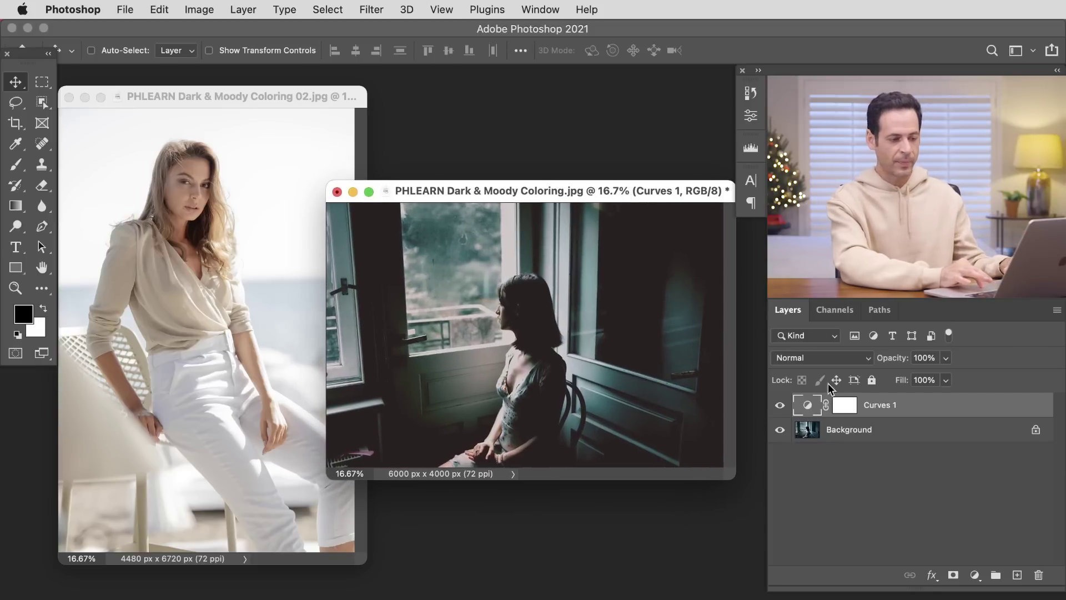
left_click_drag(844, 405, 256, 324)
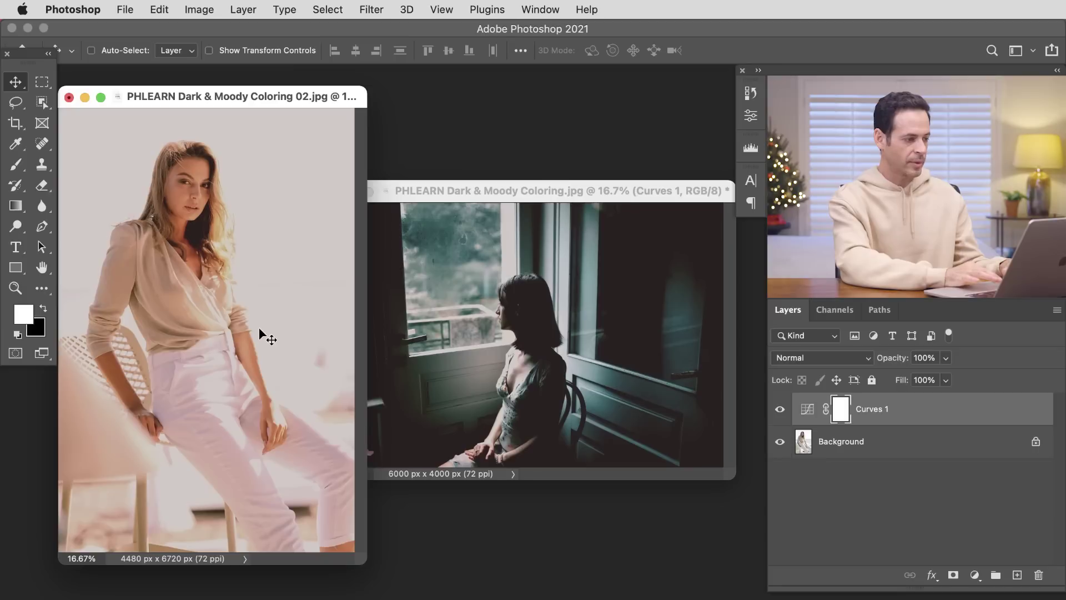
Toggle the copied Curves 1 on the 02.jpg photo repeatedly, ending with it hidden
left_click(781, 410)
left_click(781, 410)
left_click(782, 410)
left_click(782, 410)
left_click(781, 410)
left_click(782, 410)
left_click(781, 410)
left_click(782, 410)
left_click(782, 410)
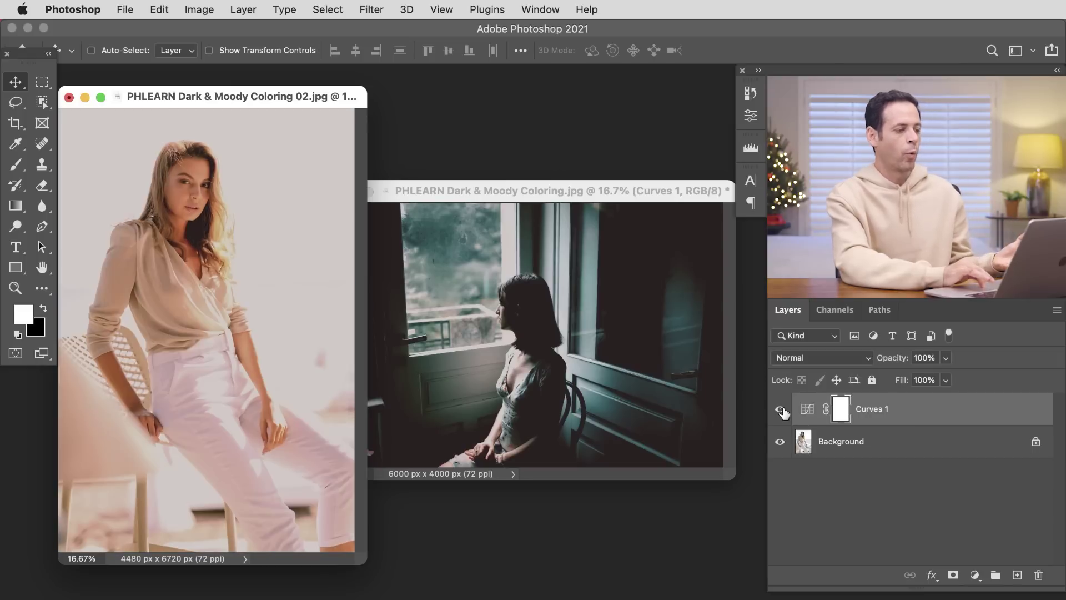
left_click(781, 410)
left_click(782, 410)
left_click(781, 411)
left_click(782, 410)
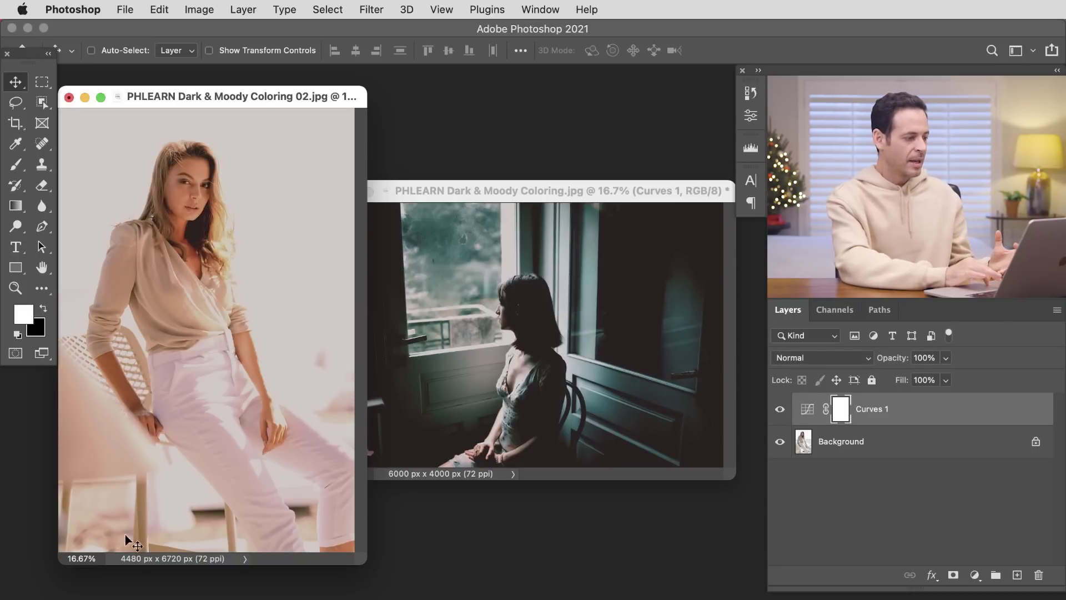
left_click(779, 410)
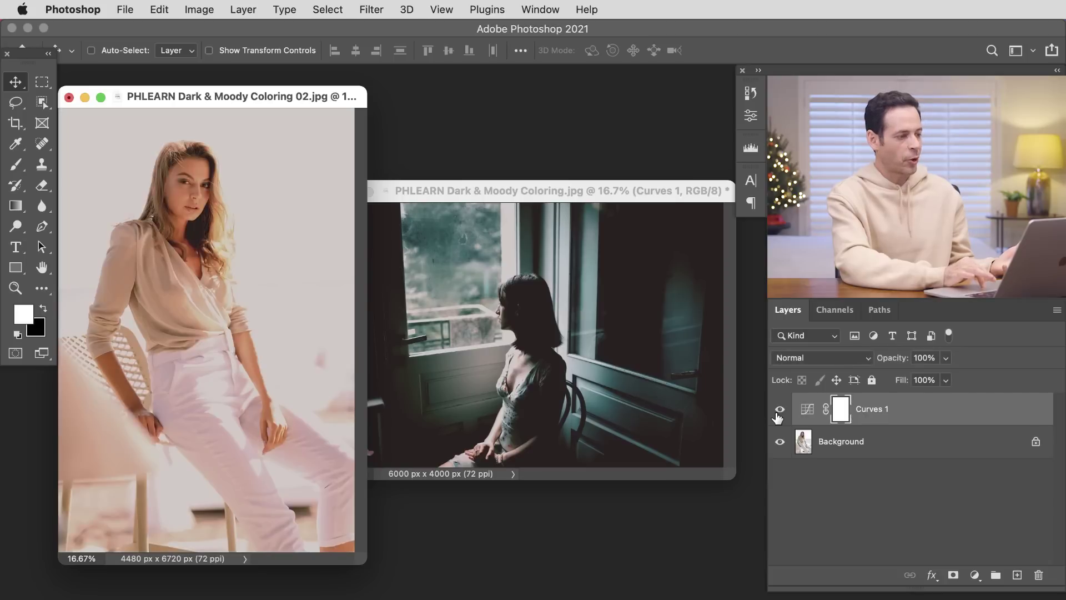
left_click(779, 411)
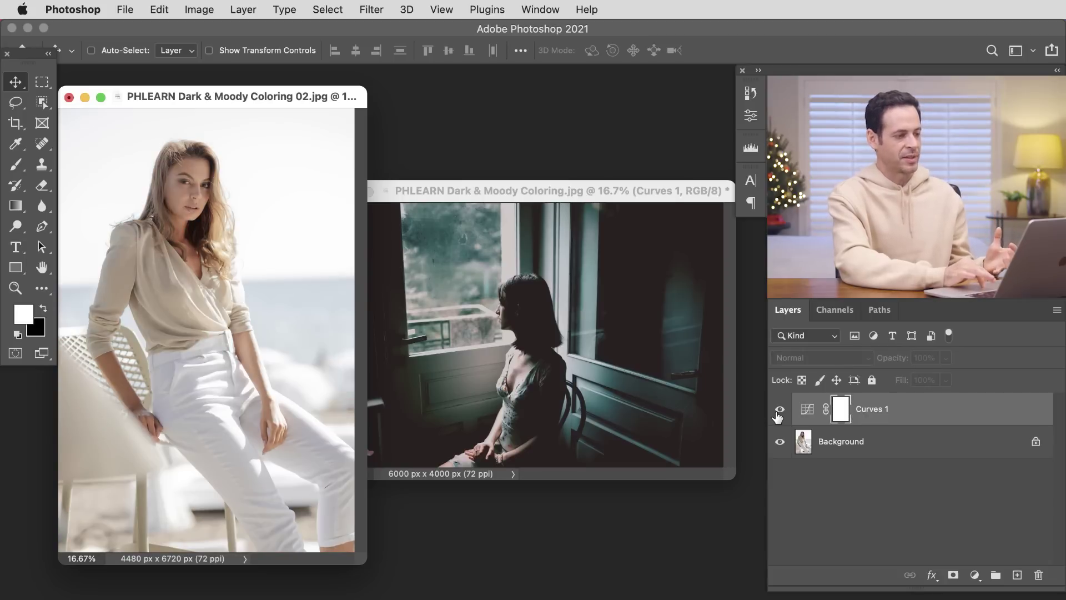
left_click(778, 410)
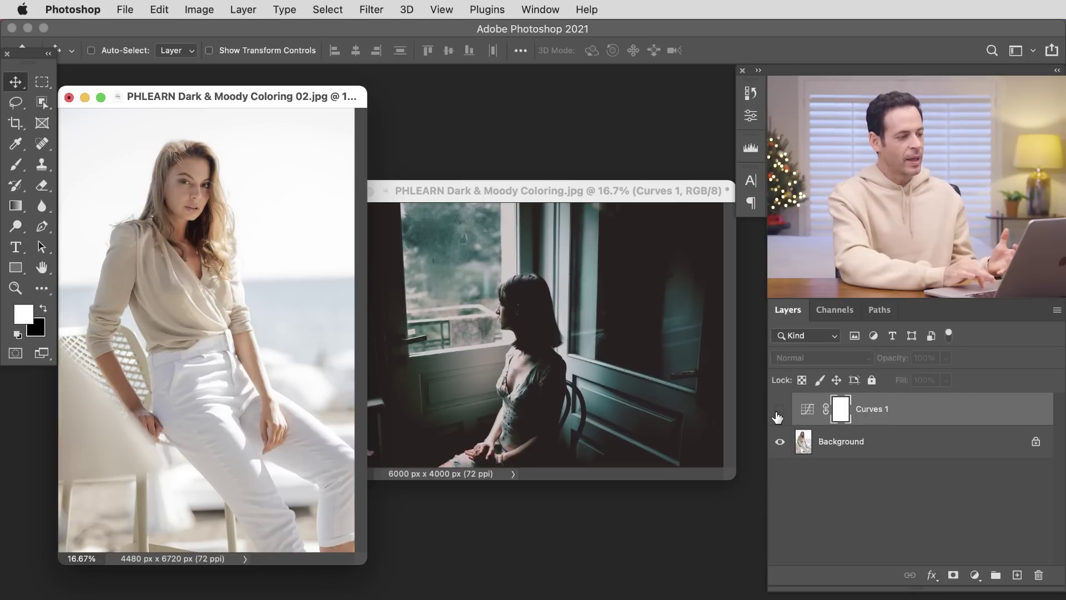